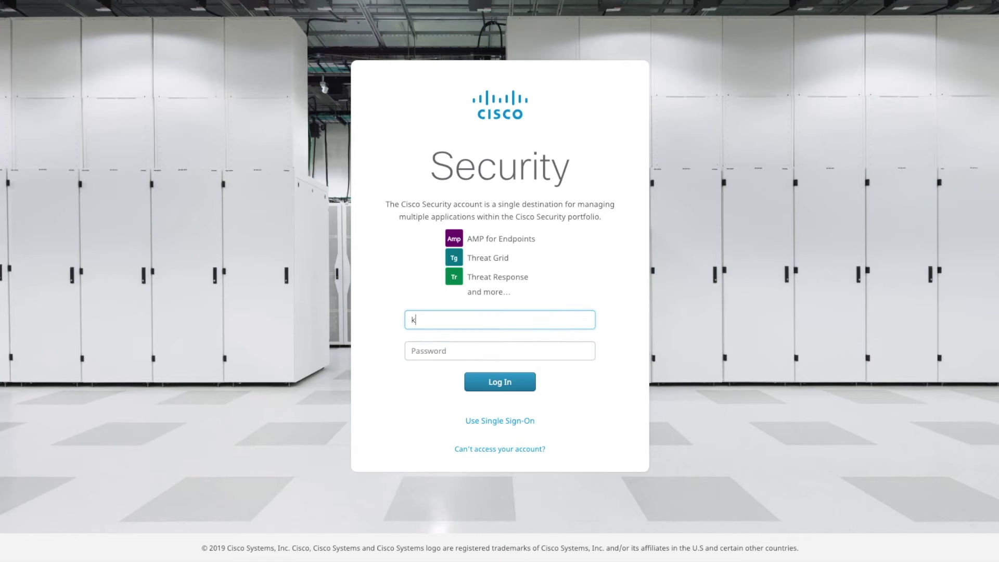
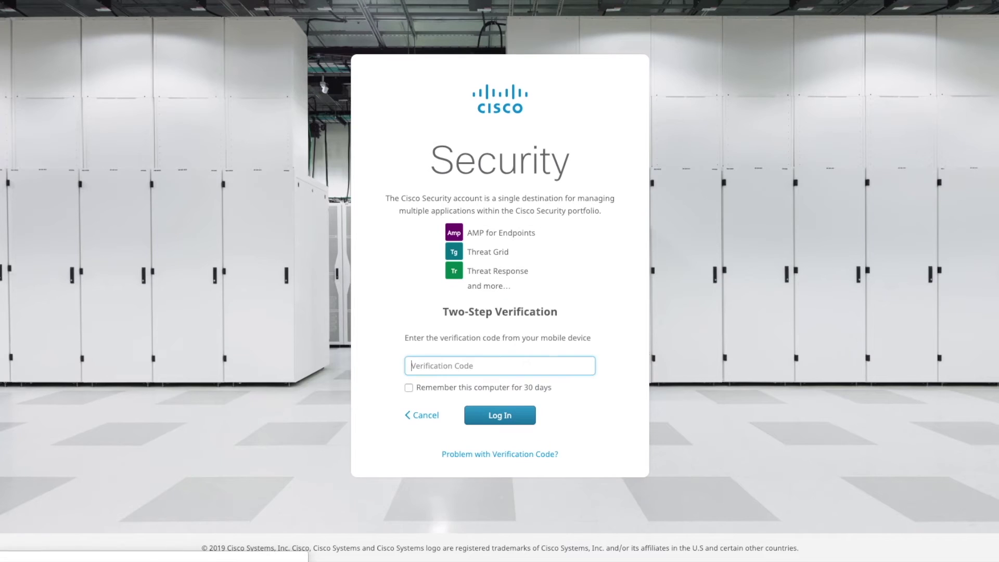
Sign in with the account e-mail and password, then enter the two-step verification code
{"action": "left_click", "coordinate": [478, 359]}
{"action": "type", "text": "832"}
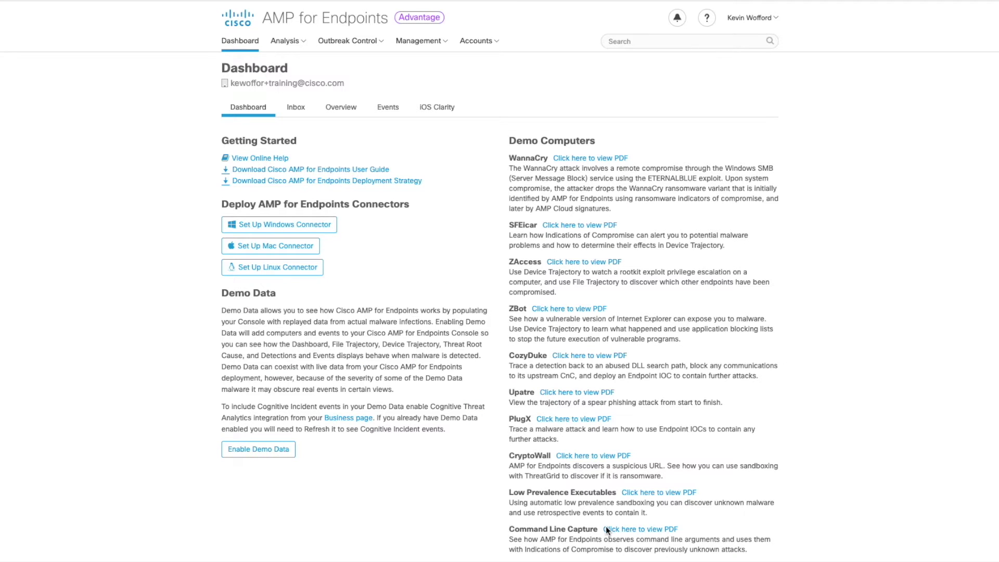
Go to Management > Policies, filter to Windows, and expand the Protect policy's details
{"action": "left_click", "coordinate": [444, 42]}
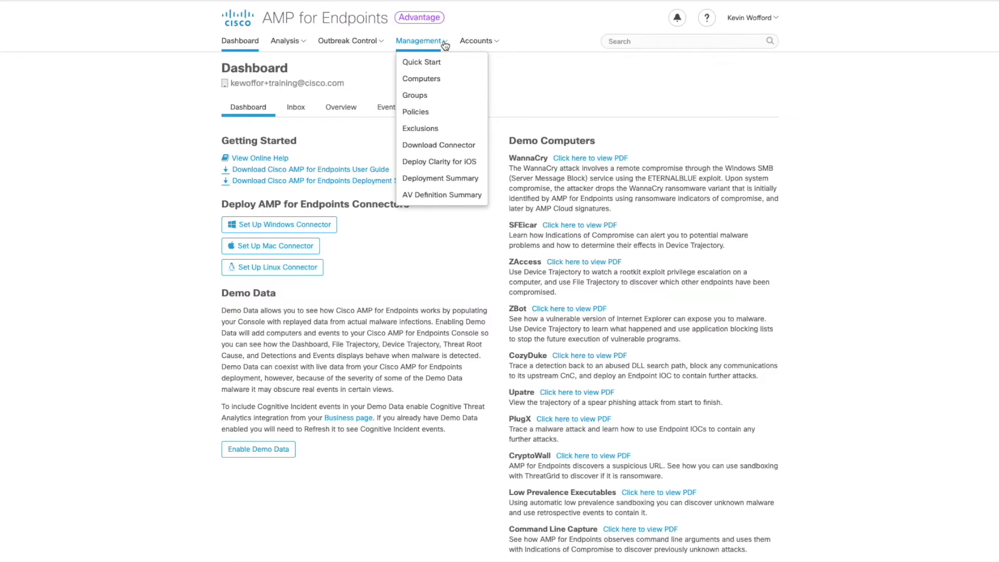
{"action": "left_click", "coordinate": [437, 112]}
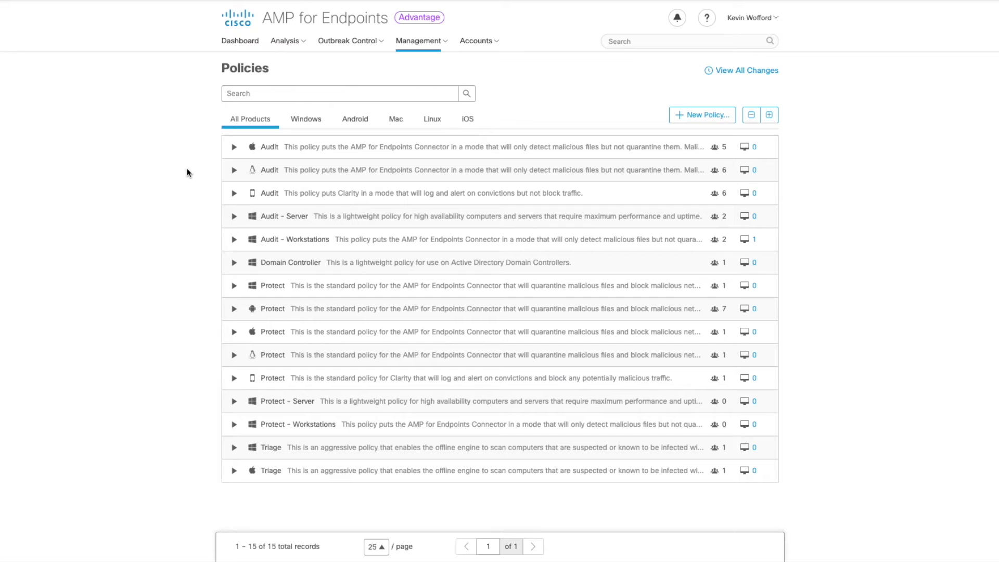
{"action": "left_click", "coordinate": [302, 121]}
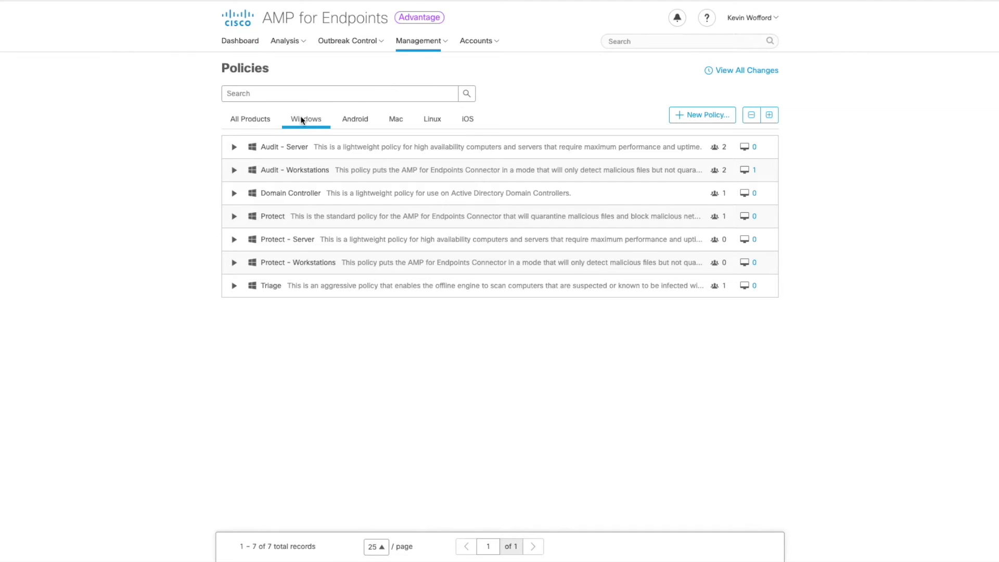
{"action": "left_click", "coordinate": [234, 217]}
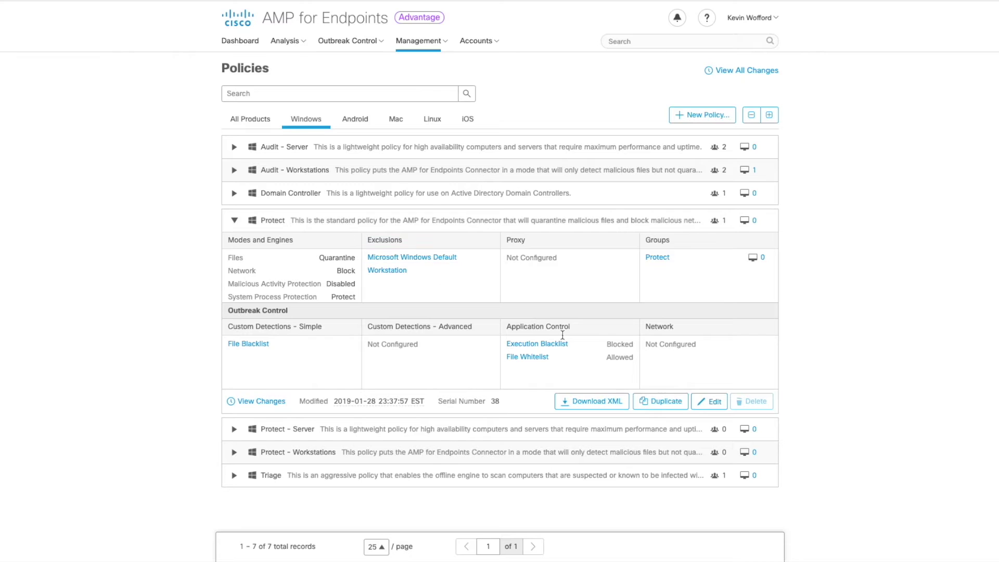
Rename the policy 'Protect Workstations', with Malicious Activity Quarantine and Script Protection Audit
{"action": "left_click", "coordinate": [713, 402]}
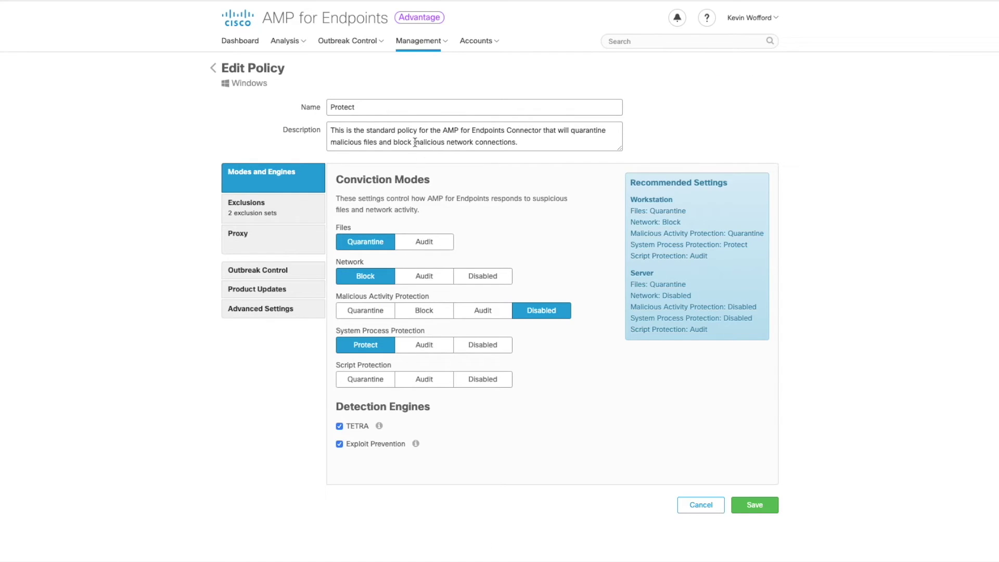
{"action": "left_click", "coordinate": [384, 107]}
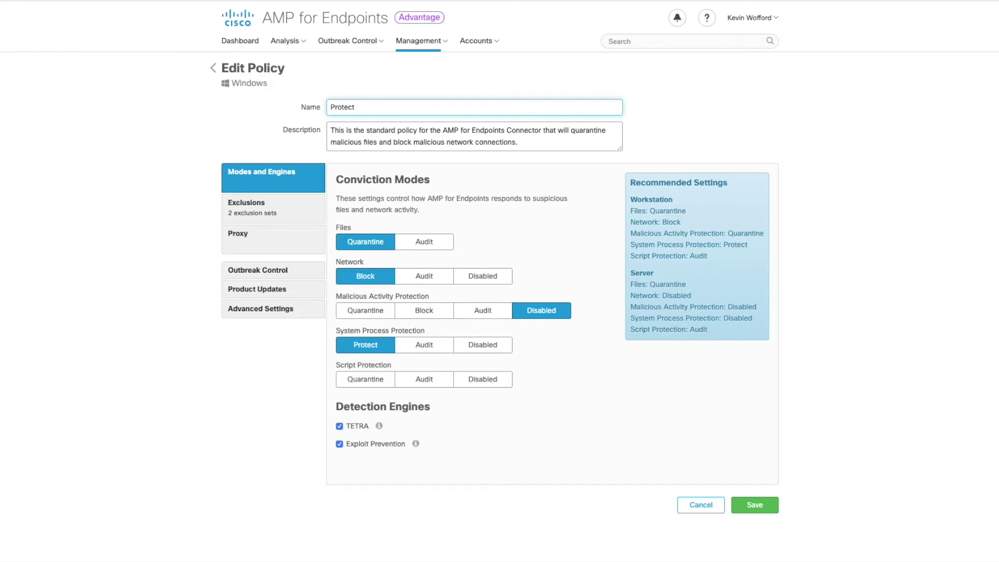
{"action": "type", "text": "Workstations"}
{"action": "left_click", "coordinate": [368, 311]}
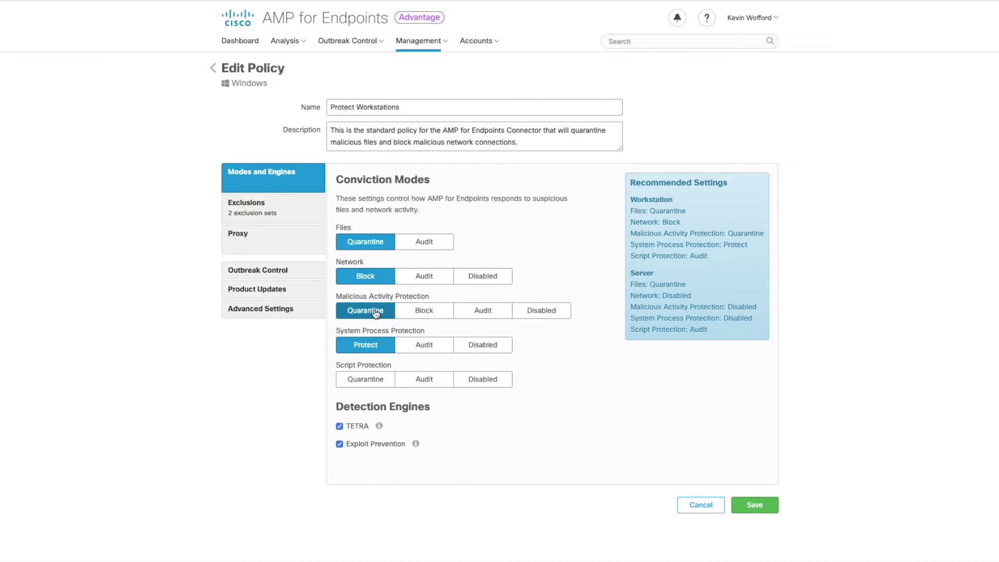
{"action": "left_click", "coordinate": [414, 381]}
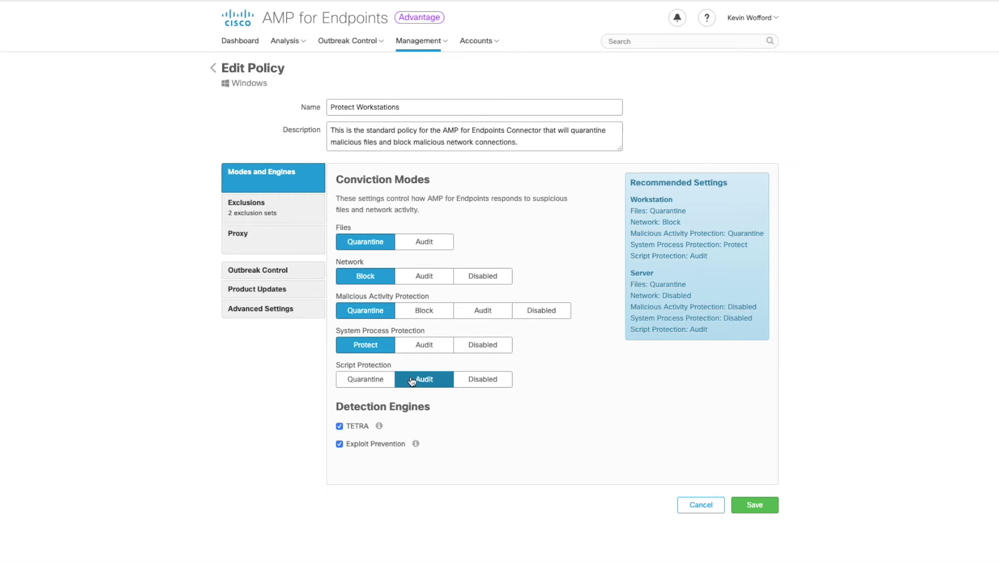
Add Crashplan to Cisco-Maintained Exclusions, keeping Workstation as the custom exclusion set
{"action": "left_click", "coordinate": [286, 201]}
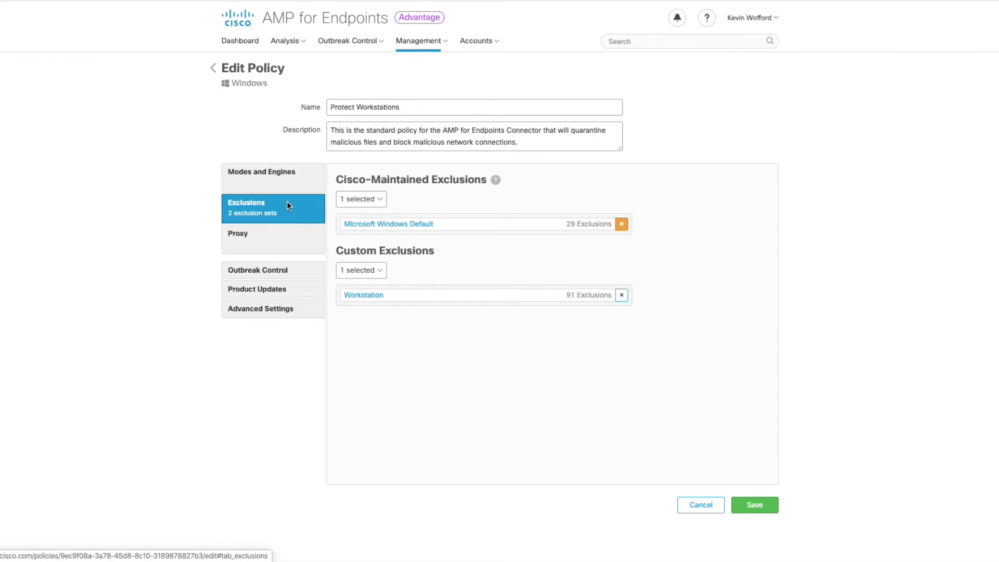
{"action": "left_click", "coordinate": [378, 200]}
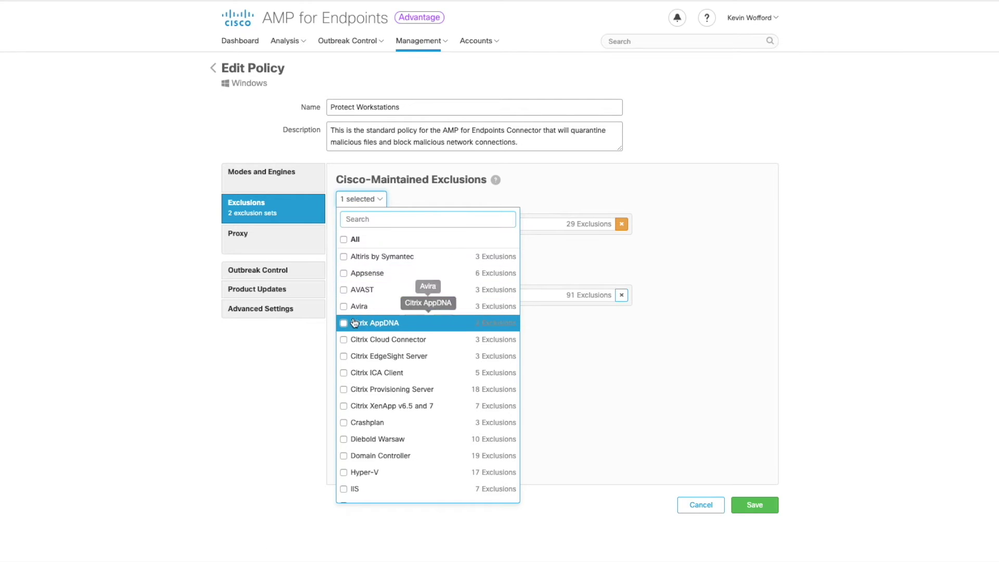
{"action": "left_click", "coordinate": [346, 424]}
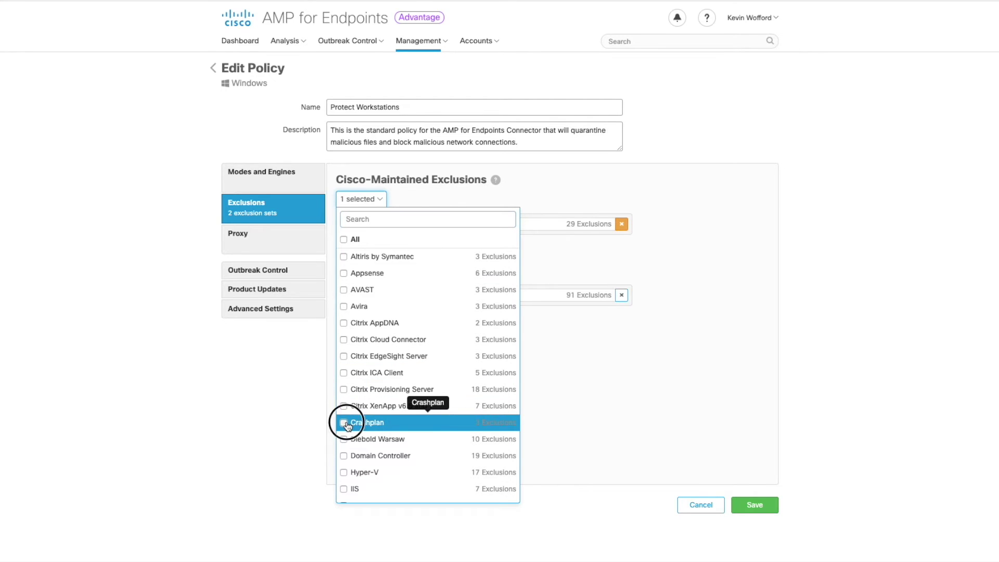
{"action": "left_click", "coordinate": [656, 426]}
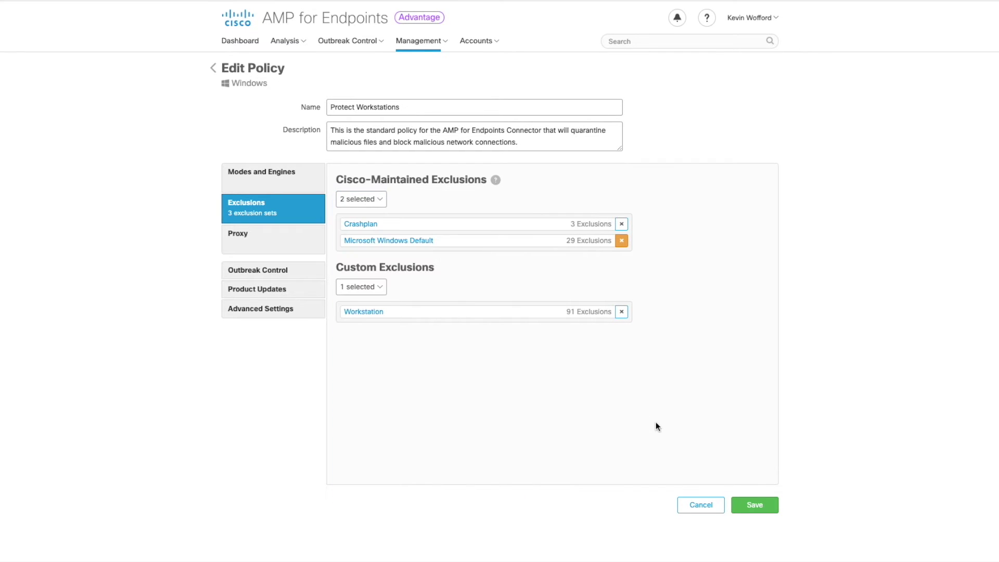
{"action": "left_click", "coordinate": [377, 289]}
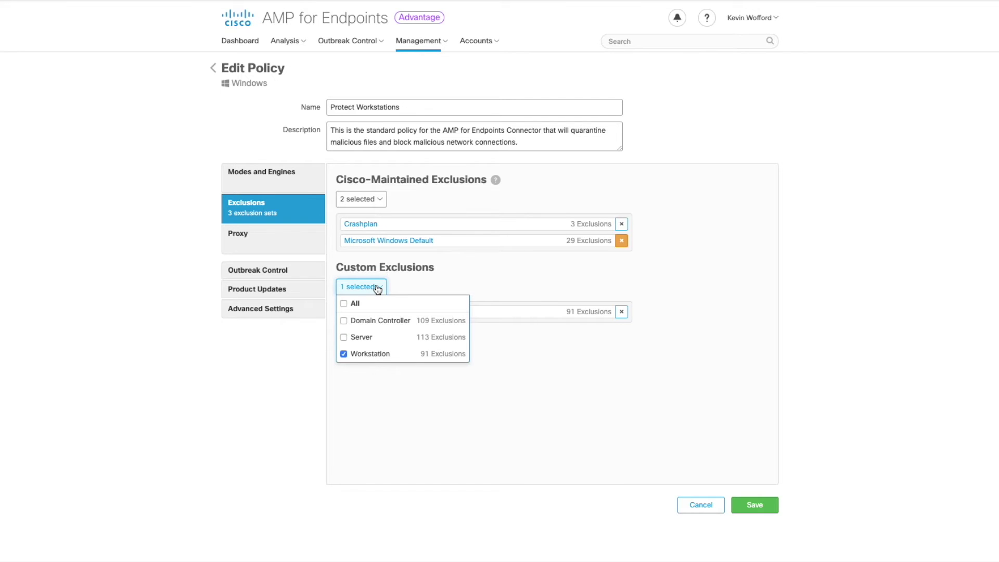
{"action": "left_click", "coordinate": [378, 289]}
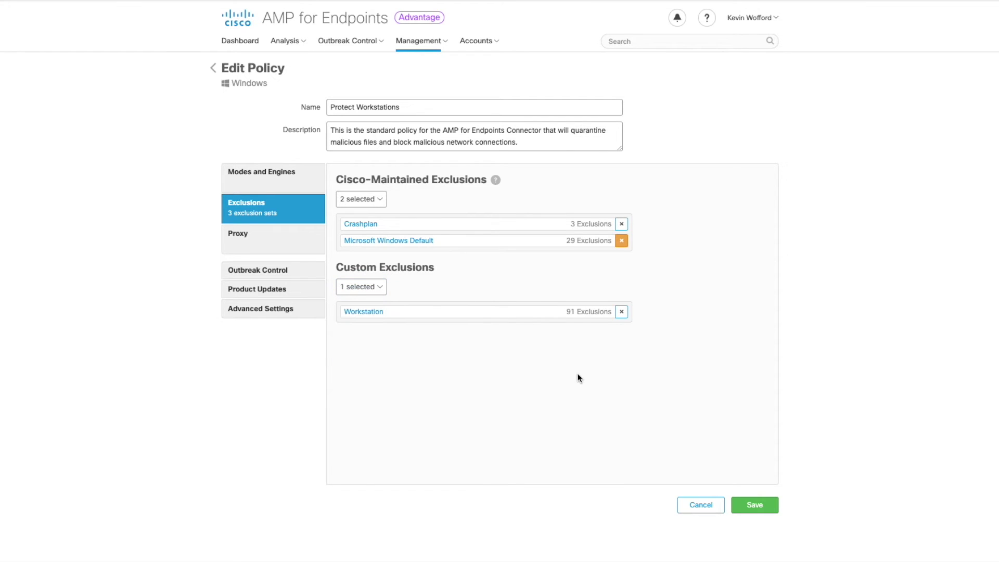
Review the Proxy settings, leaving Proxy Type at None
{"action": "left_click", "coordinate": [284, 244]}
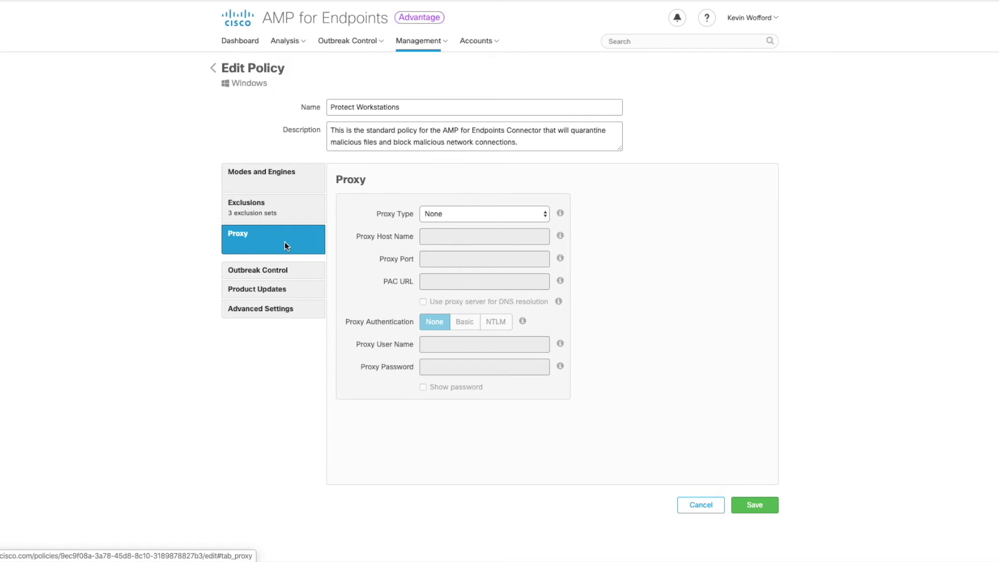
{"action": "left_click", "coordinate": [545, 215]}
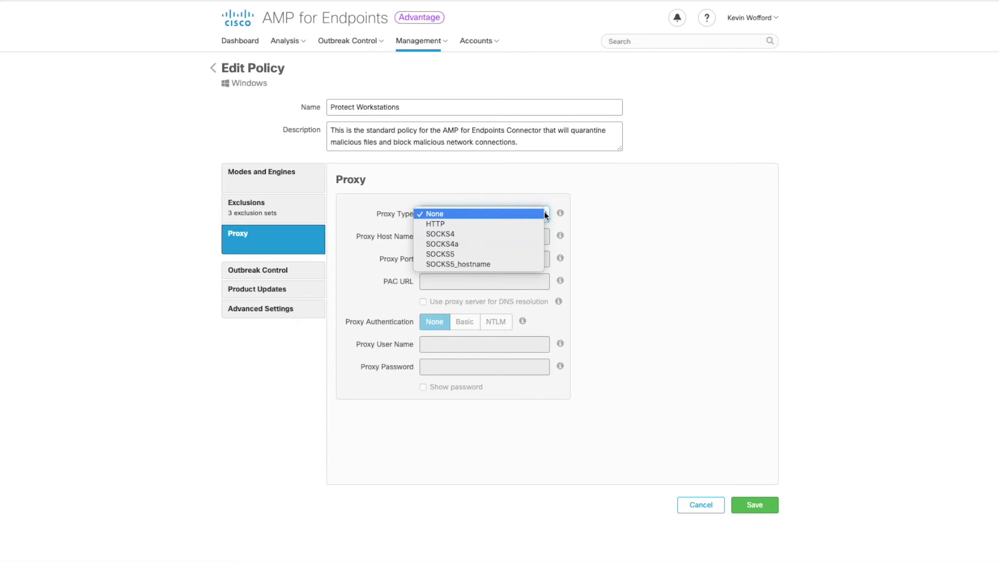
{"action": "left_click", "coordinate": [545, 214]}
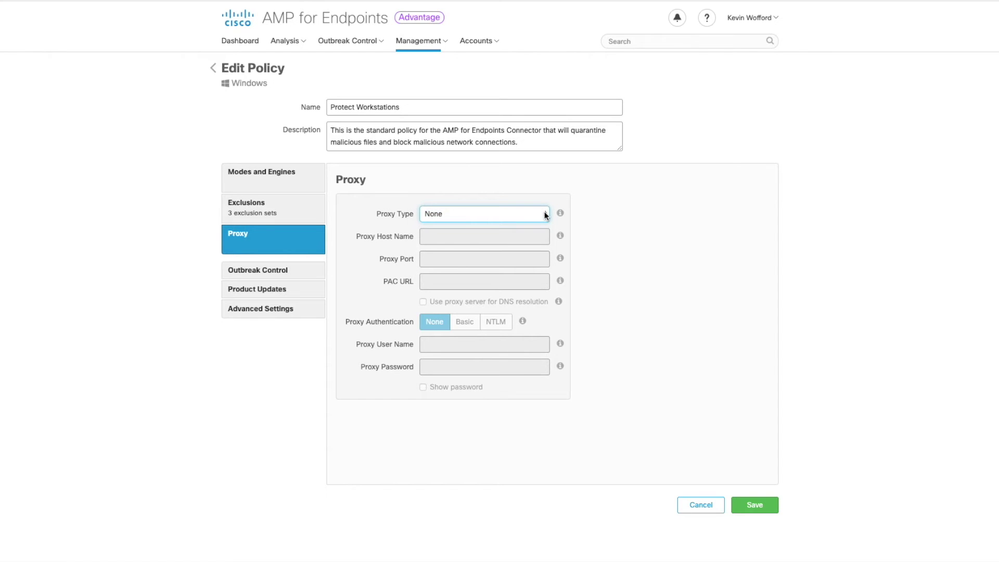
Keep Outbreak Control at File Blacklist, None, File Whitelist and Execution Blacklist, with no IP lists
{"action": "left_click", "coordinate": [289, 270]}
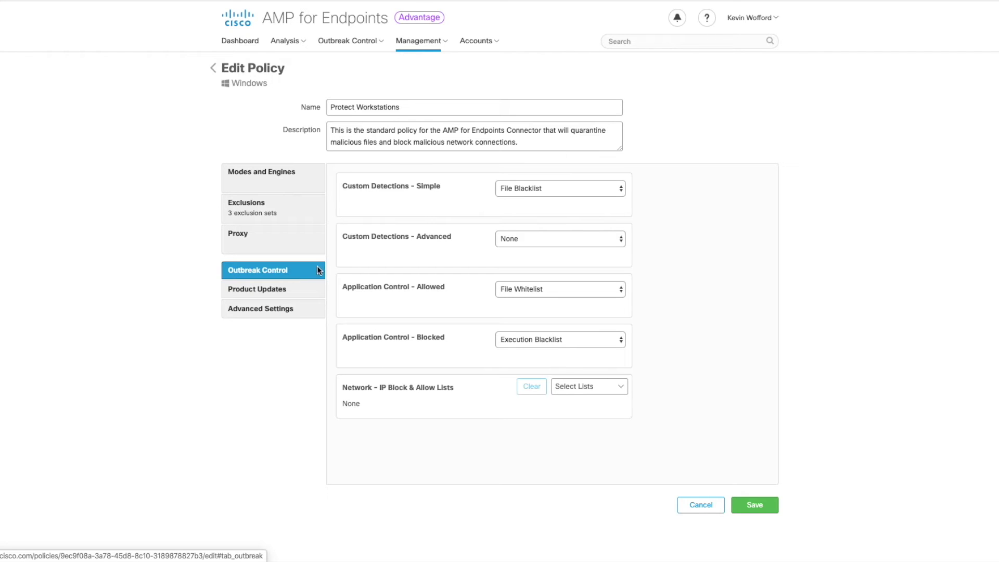
{"action": "left_click", "coordinate": [620, 190]}
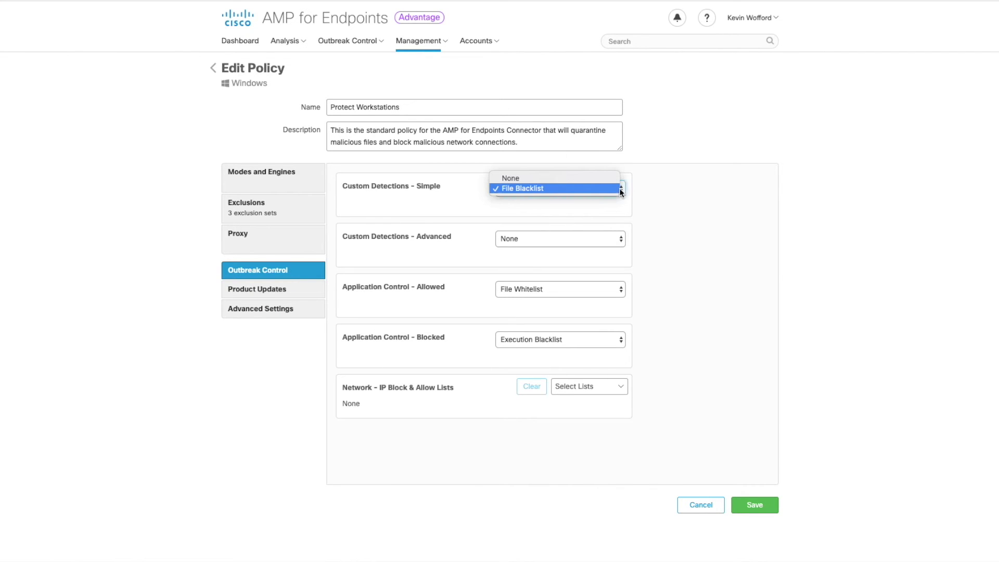
{"action": "left_click", "coordinate": [620, 190]}
{"action": "left_click", "coordinate": [621, 240]}
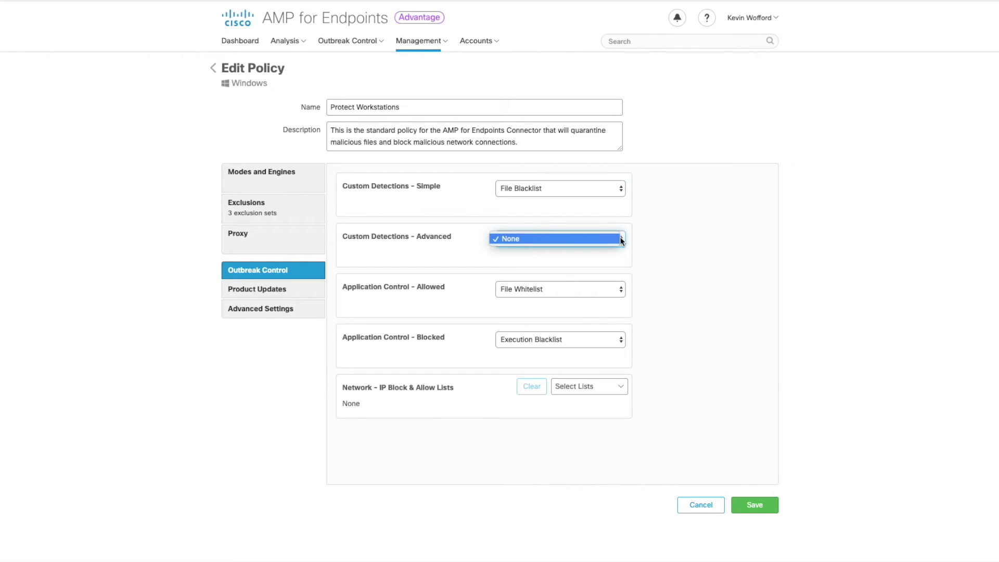
{"action": "left_click", "coordinate": [621, 240]}
{"action": "left_click", "coordinate": [623, 291]}
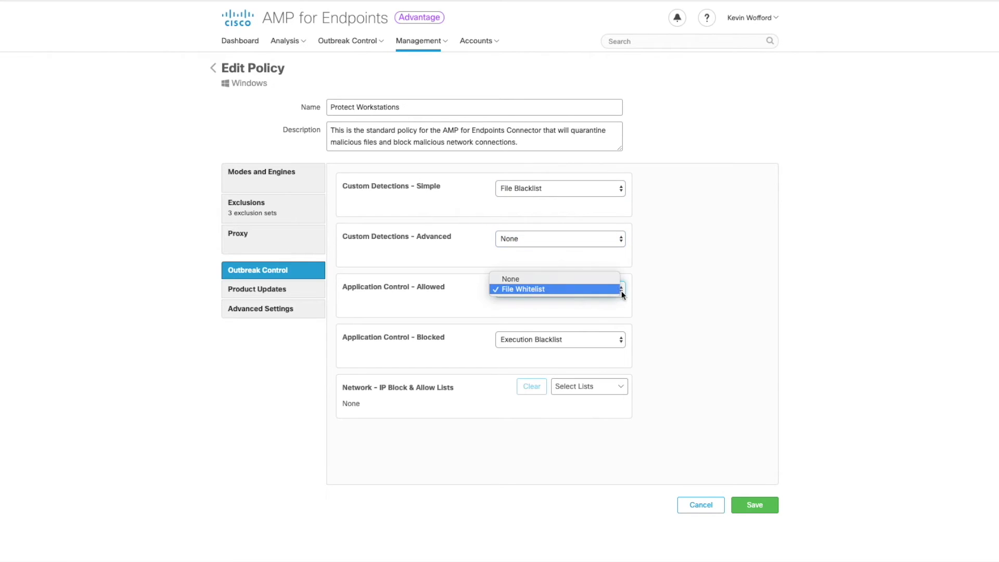
{"action": "left_click", "coordinate": [626, 294]}
{"action": "left_click", "coordinate": [621, 341]}
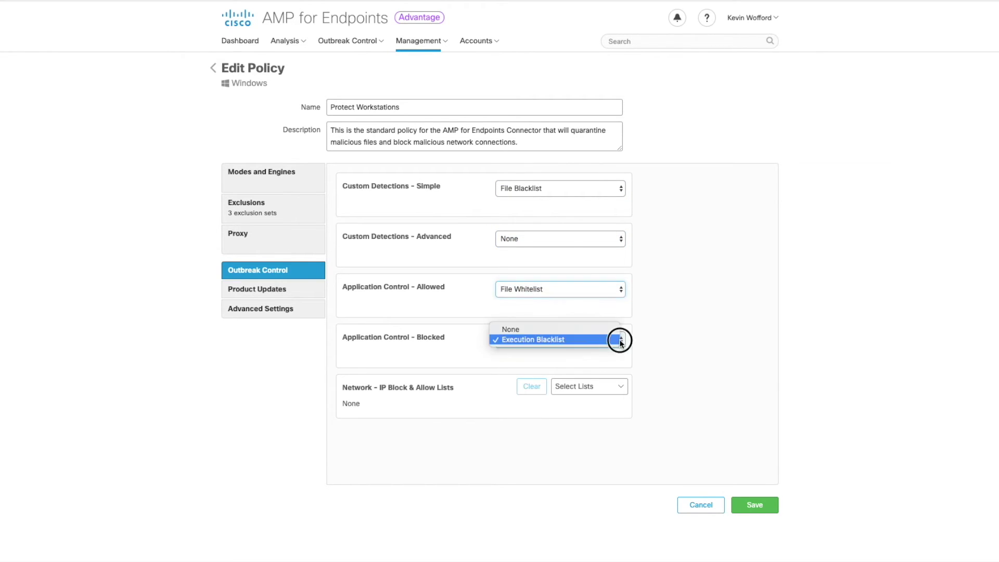
{"action": "left_click", "coordinate": [621, 341]}
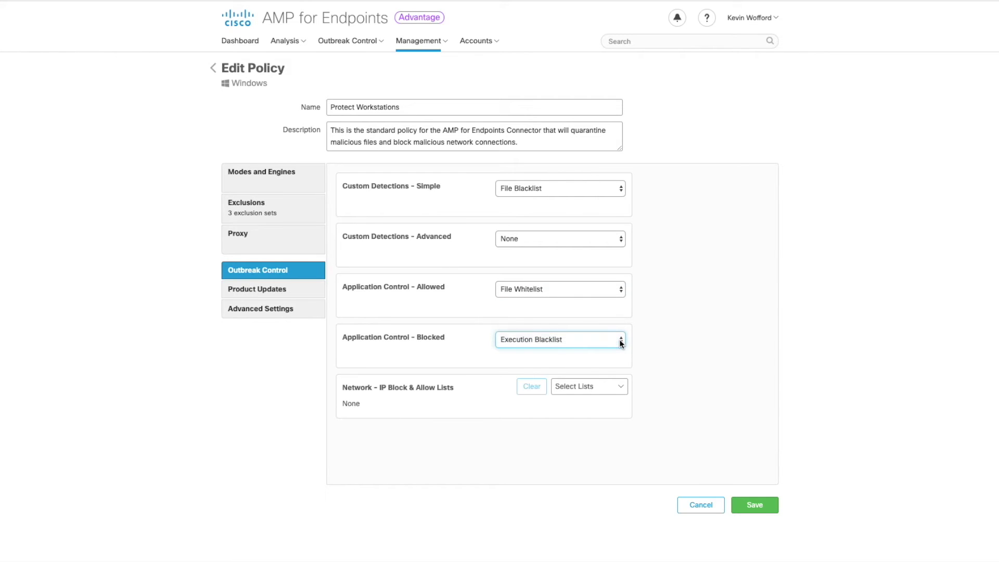
{"action": "left_click", "coordinate": [618, 387]}
{"action": "left_click", "coordinate": [644, 390]}
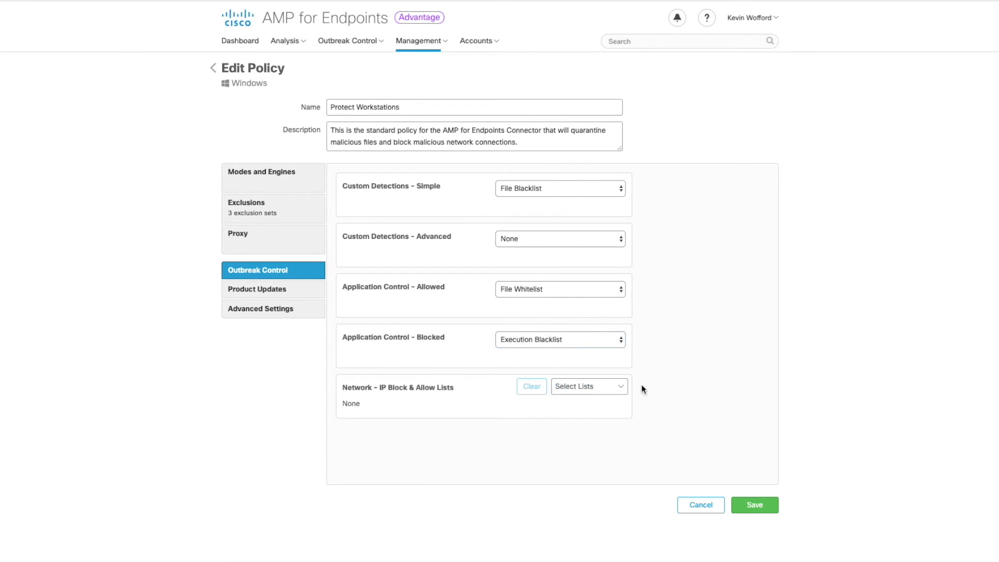
Set the Product Updates version to 7.1.5.11523
{"action": "left_click", "coordinate": [281, 287]}
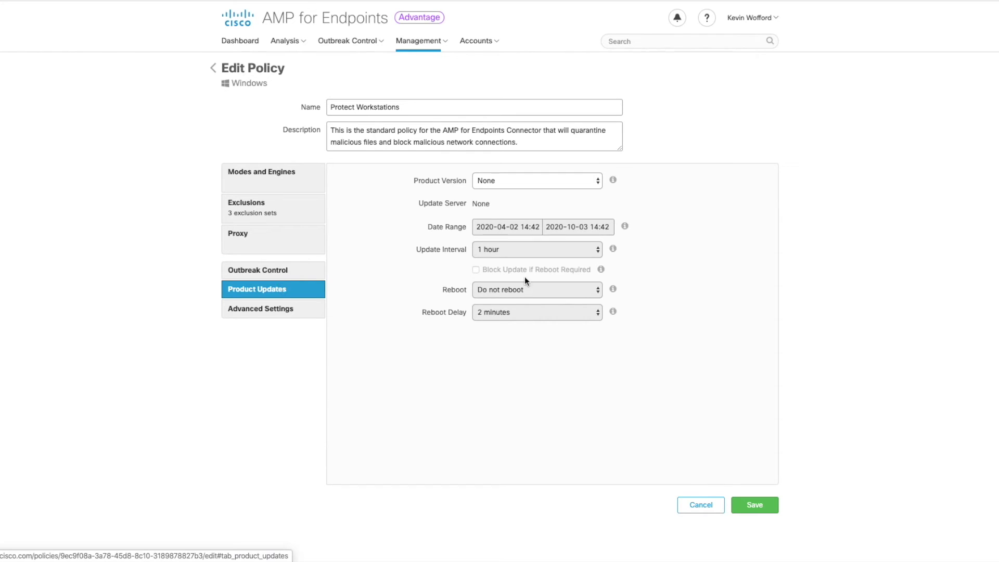
{"action": "left_click", "coordinate": [597, 180]}
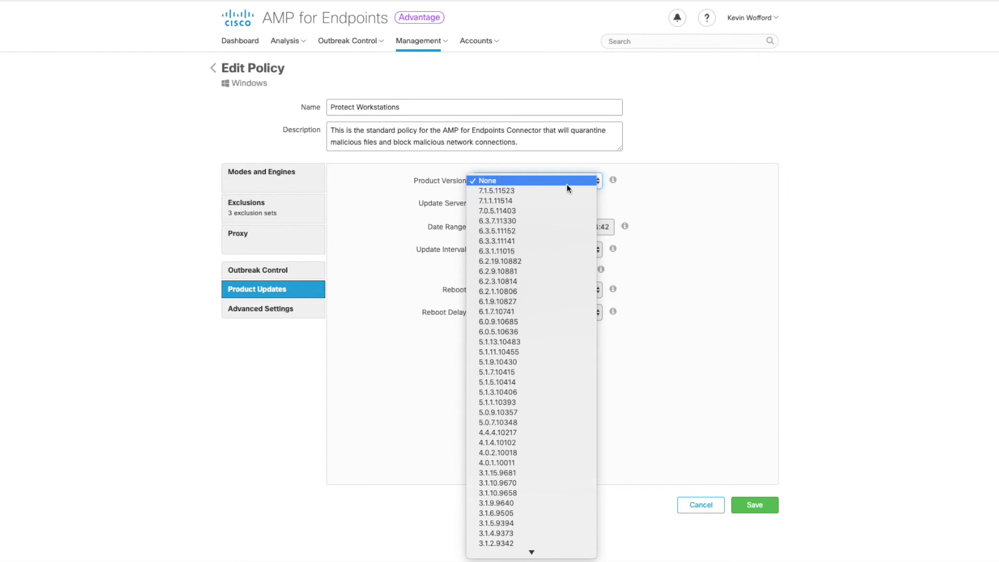
{"action": "left_click", "coordinate": [551, 191]}
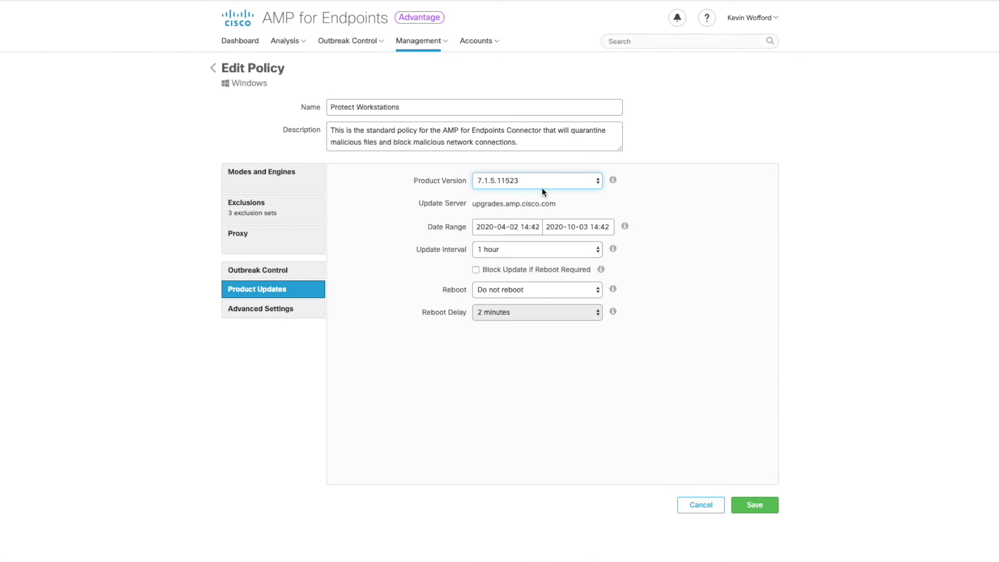
Set the update window from April 3 to May 23, keeping the 1-hour interval
{"action": "left_click", "coordinate": [524, 226]}
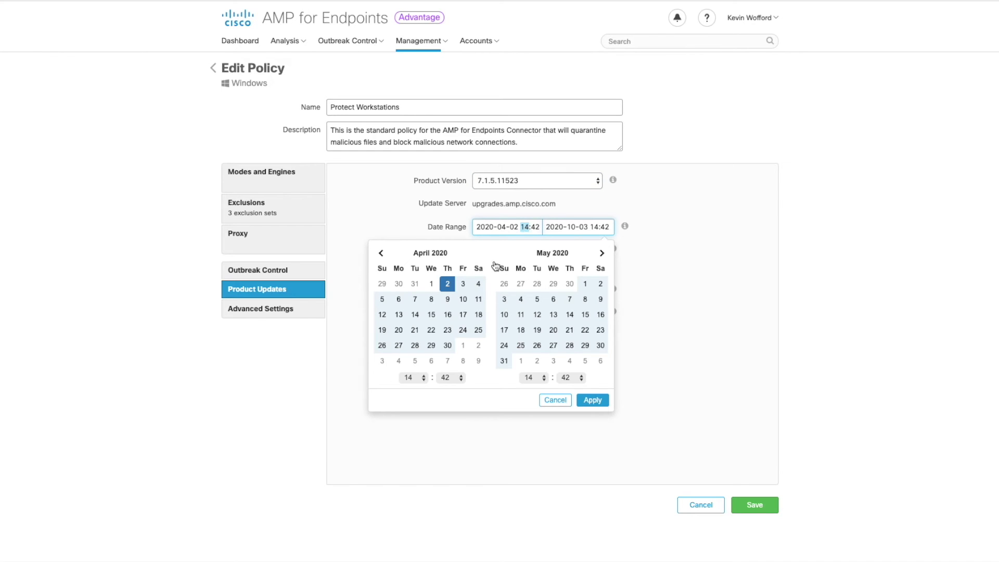
{"action": "left_click", "coordinate": [448, 287]}
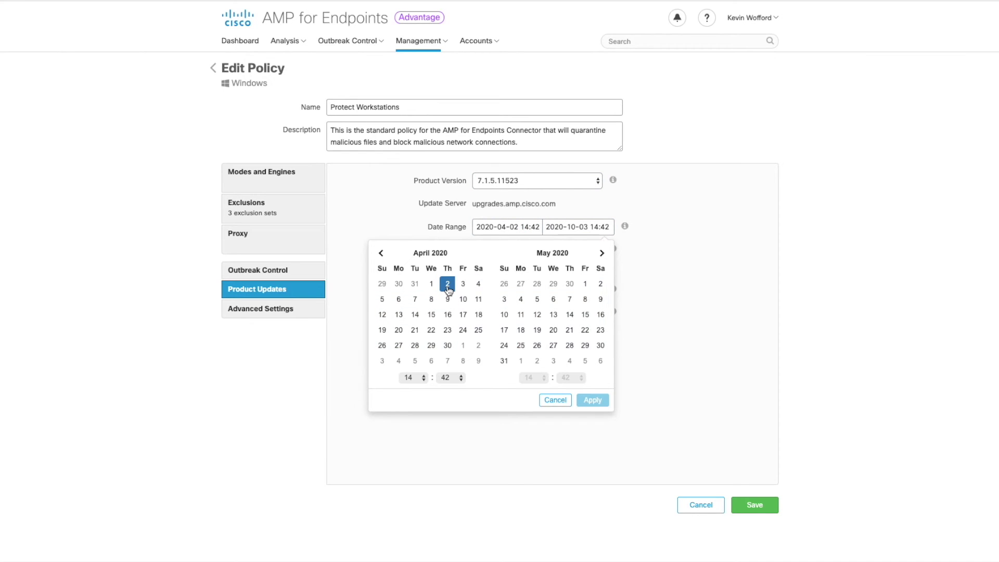
{"action": "left_click", "coordinate": [589, 349]}
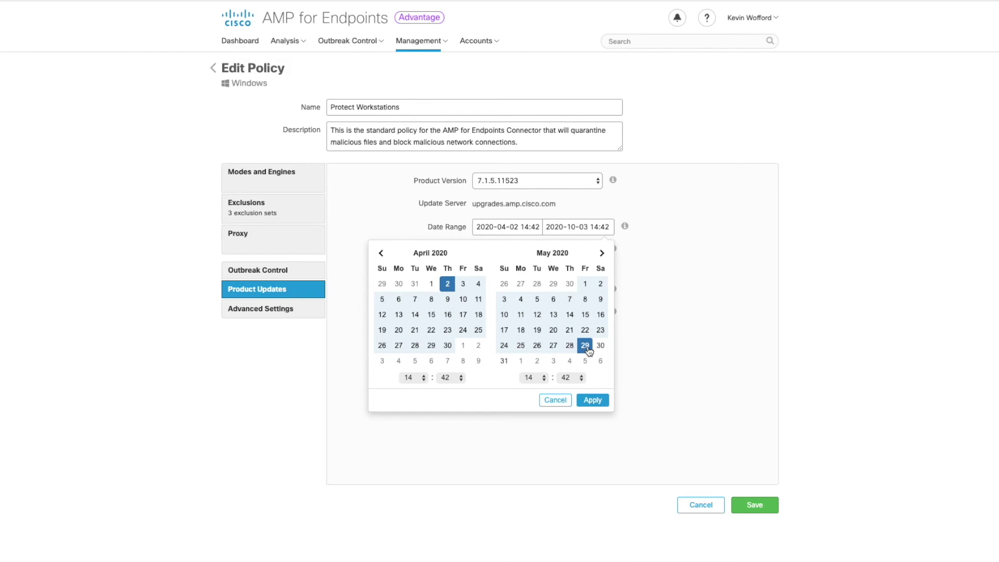
{"action": "left_click", "coordinate": [593, 400]}
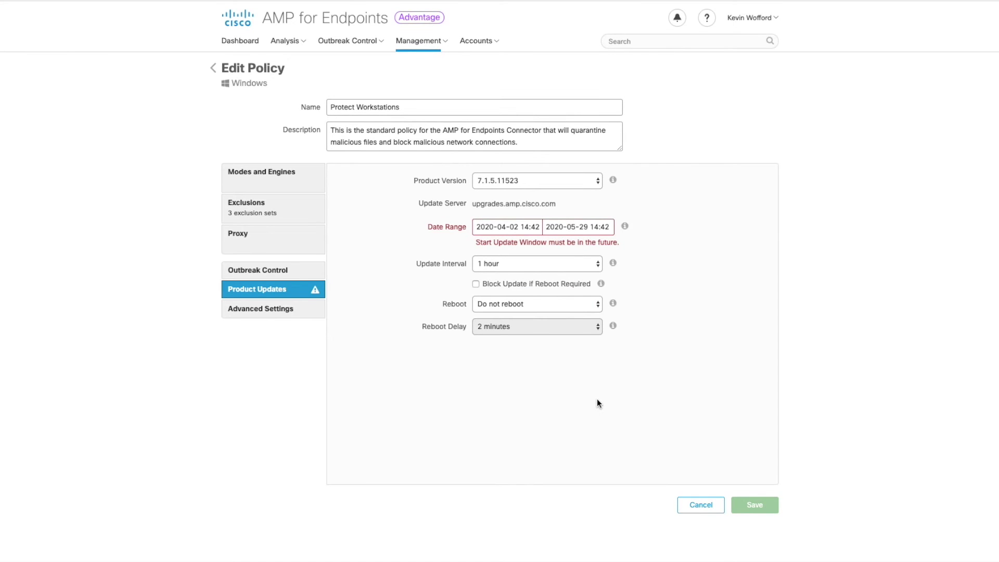
{"action": "double_click", "coordinate": [525, 227]}
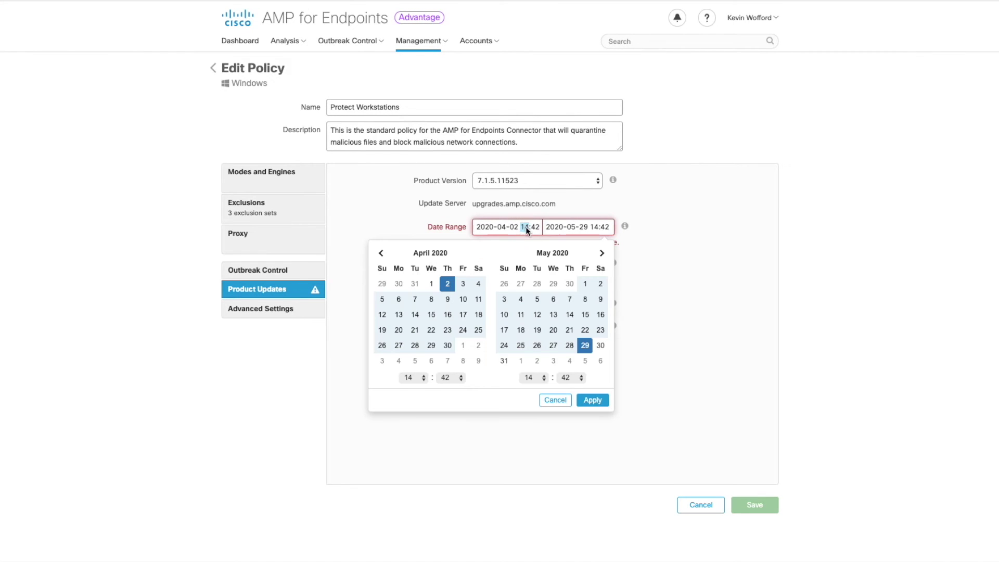
{"action": "left_click", "coordinate": [463, 284]}
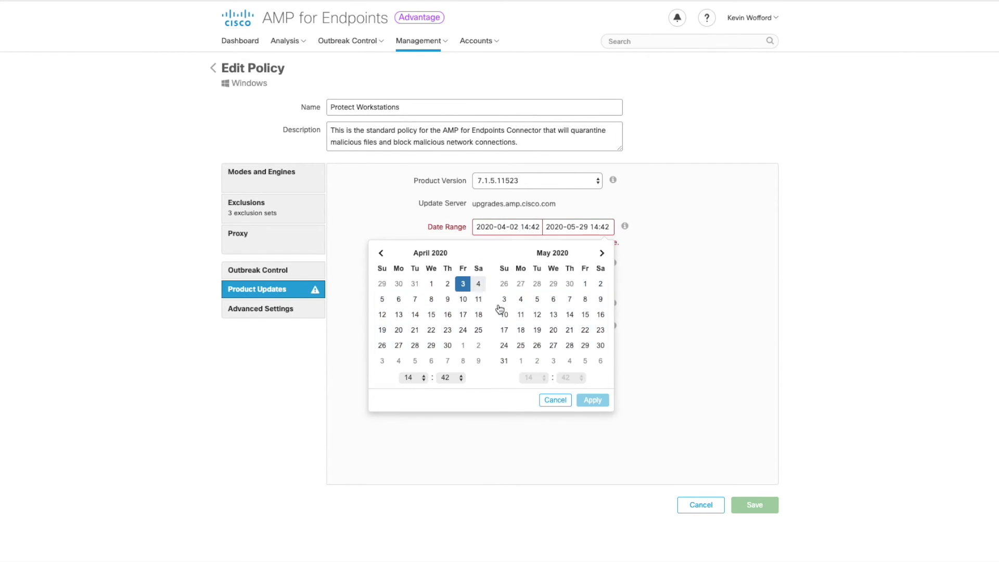
{"action": "left_click", "coordinate": [600, 330]}
{"action": "left_click", "coordinate": [593, 400]}
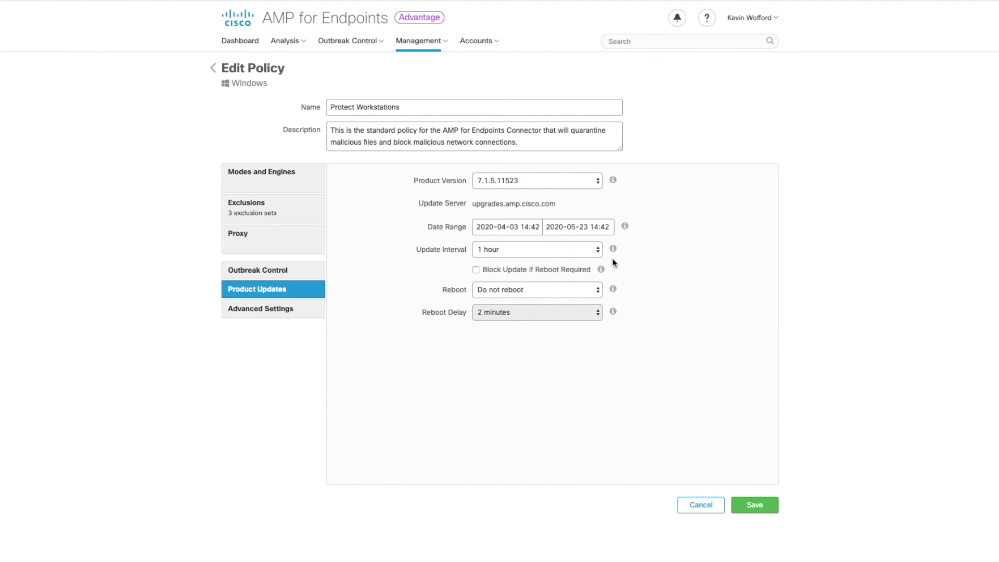
{"action": "left_click", "coordinate": [598, 251]}
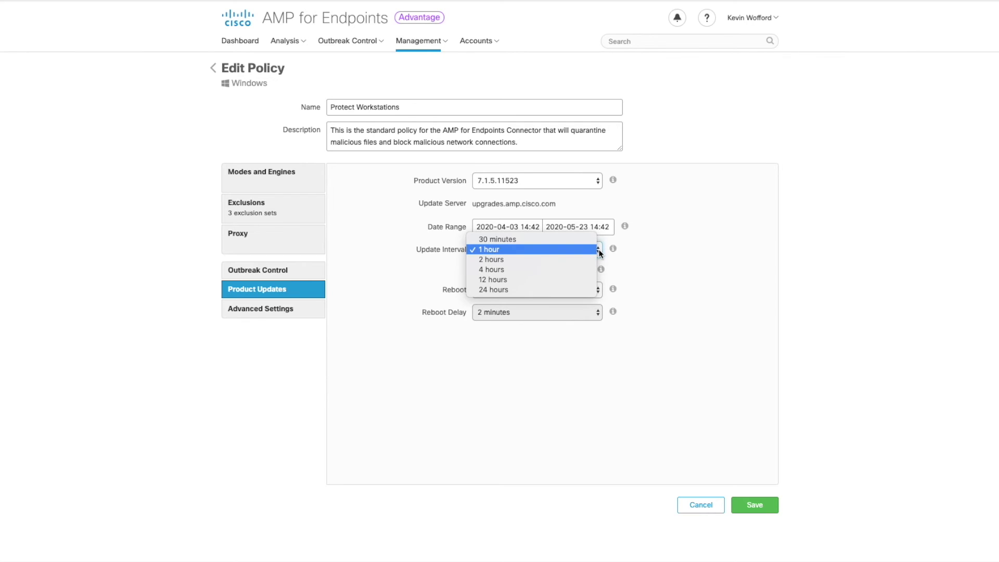
{"action": "left_click", "coordinate": [600, 252]}
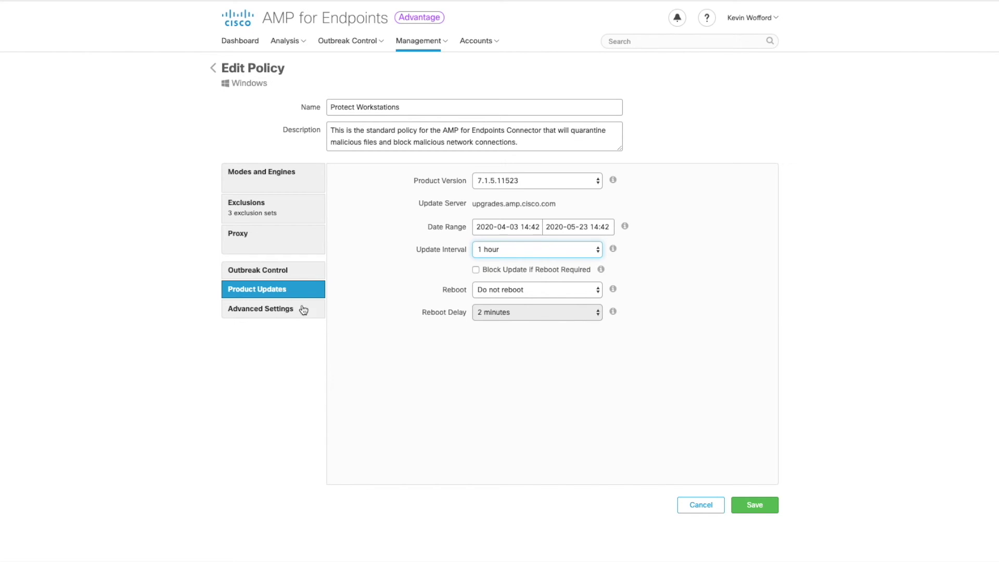
Enable Connector Protection in Administrative Features and enter a protection password
{"action": "left_click", "coordinate": [247, 310]}
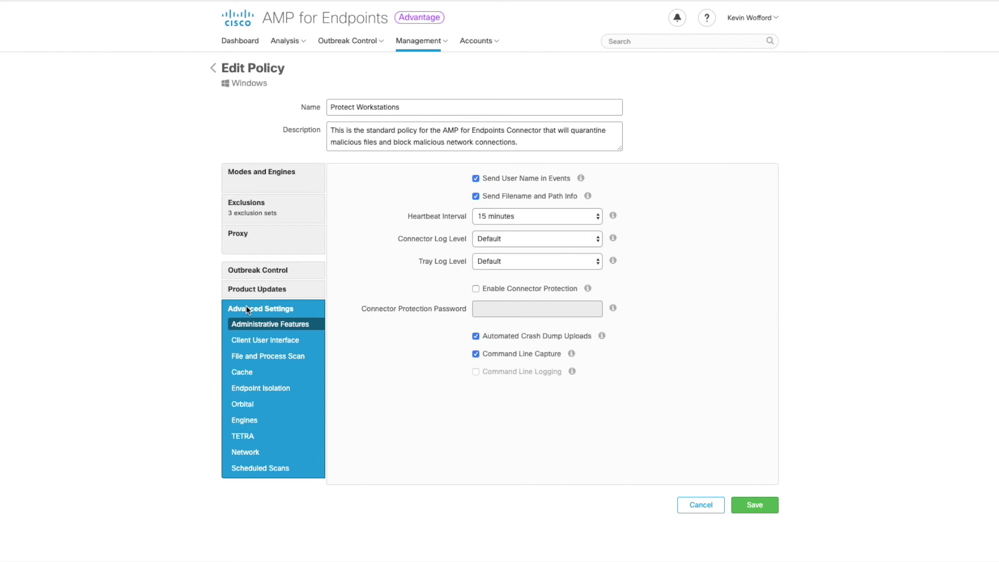
{"action": "left_click", "coordinate": [477, 289]}
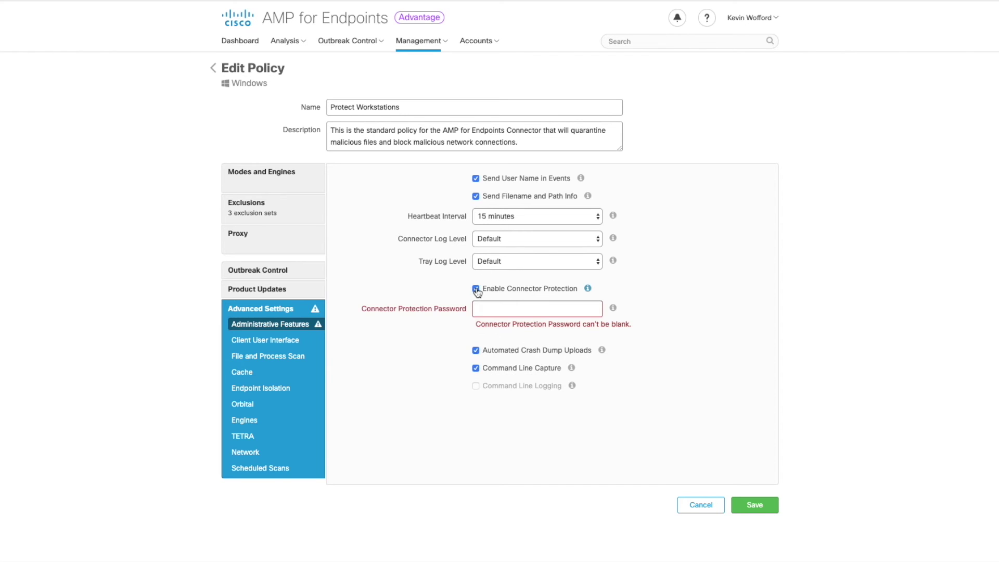
{"action": "left_click", "coordinate": [518, 309]}
{"action": "type", "text": "********"}
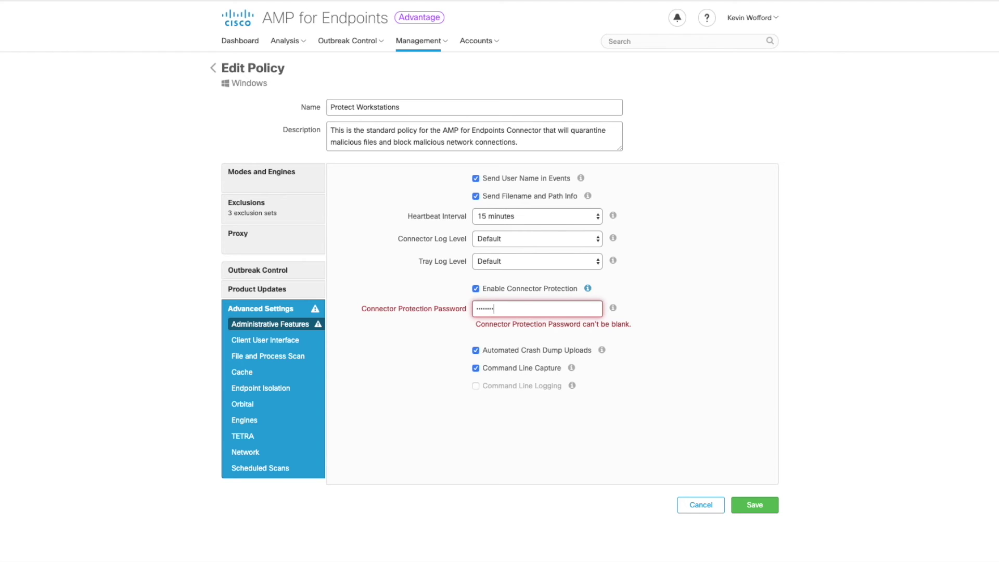
Enable Engine Notifications and Hide Exclusions in the Client User Interface settings
{"action": "left_click", "coordinate": [295, 341]}
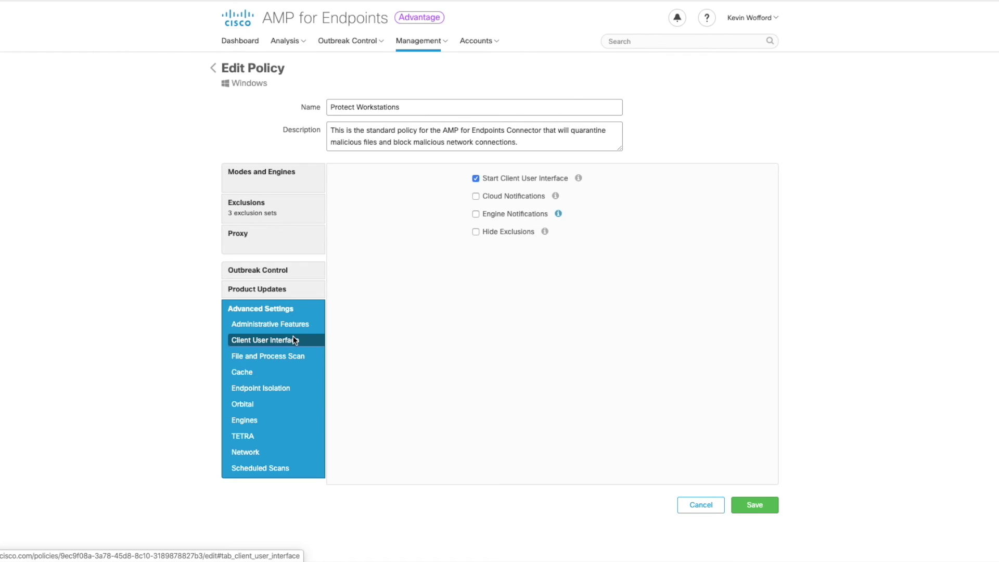
{"action": "left_click", "coordinate": [477, 214]}
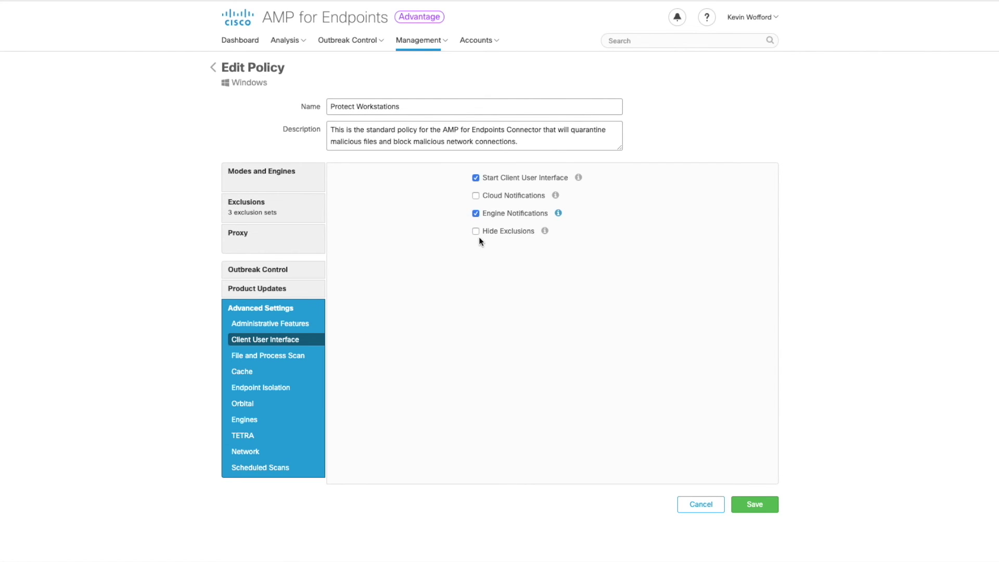
{"action": "left_click", "coordinate": [476, 232]}
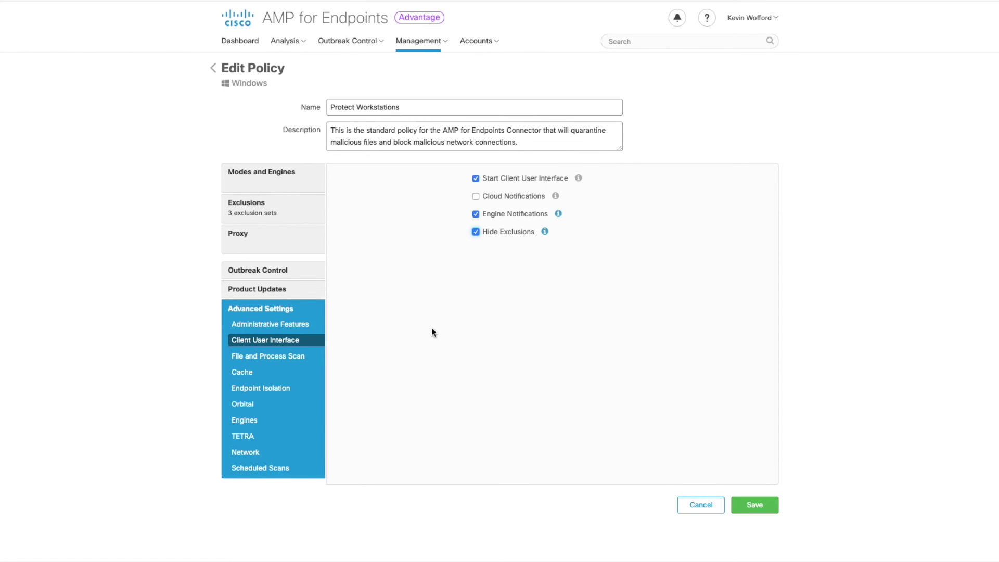
Set the Maximum Archive Scan File Size to 100 MB
{"action": "left_click", "coordinate": [303, 359]}
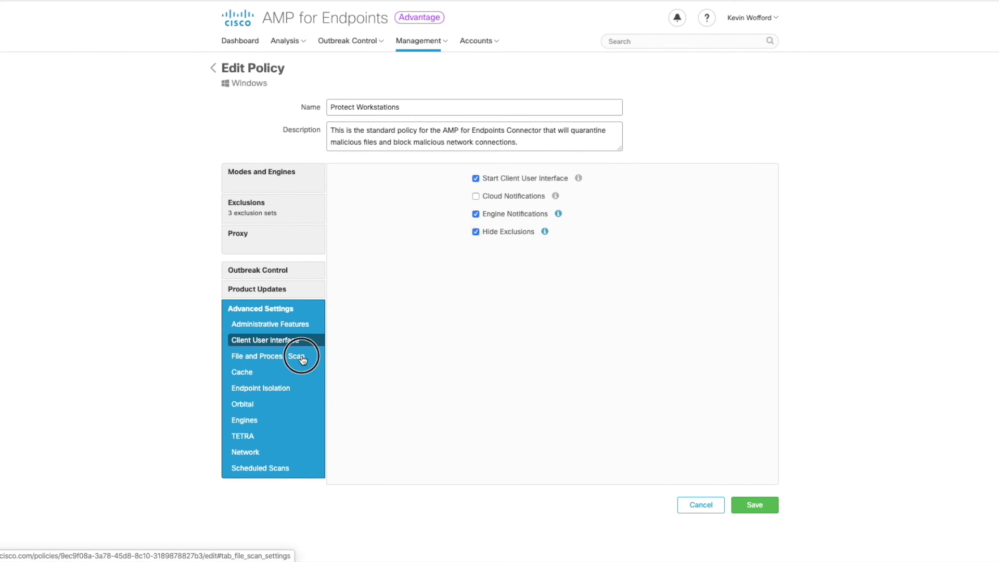
{"action": "left_click", "coordinate": [573, 281]}
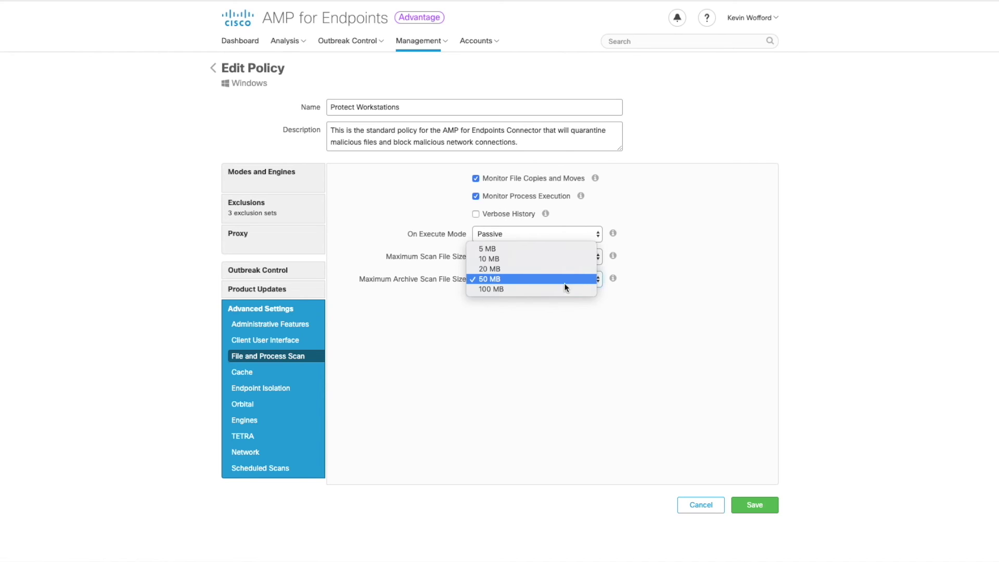
{"action": "left_click", "coordinate": [550, 289]}
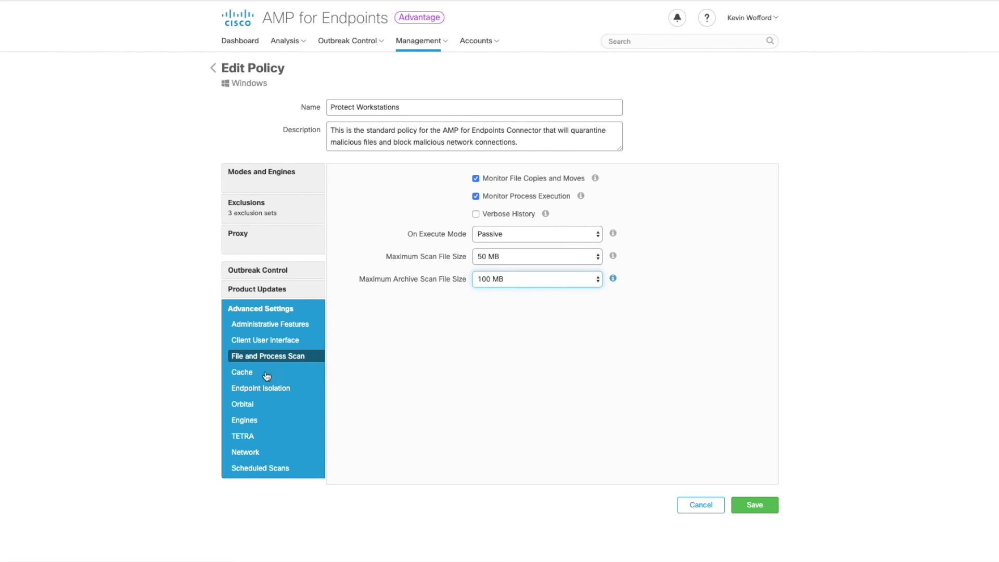
Allow Endpoint Isolation with no IP allow list, and enable Orbital Advanced Search
{"action": "left_click", "coordinate": [265, 389]}
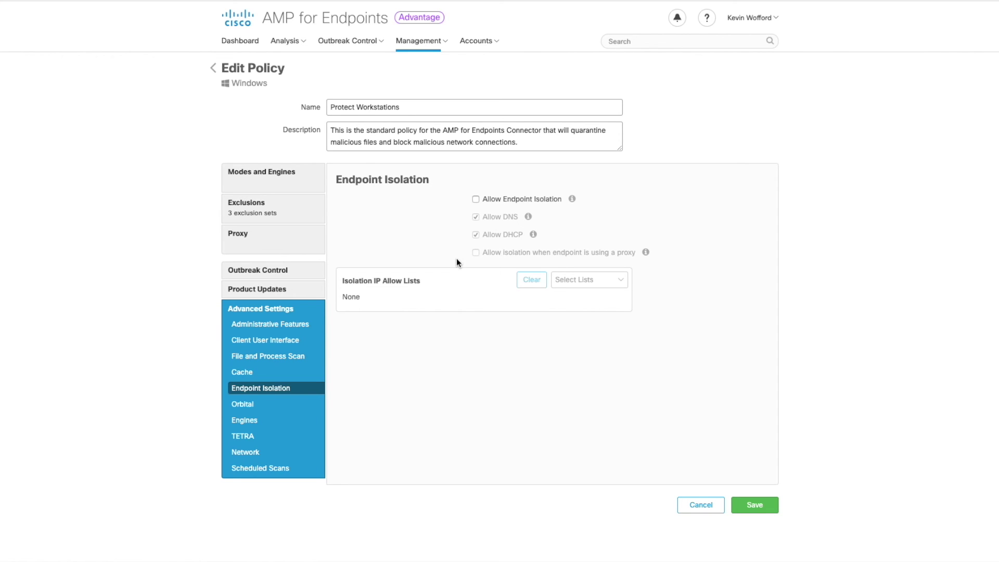
{"action": "left_click", "coordinate": [476, 200]}
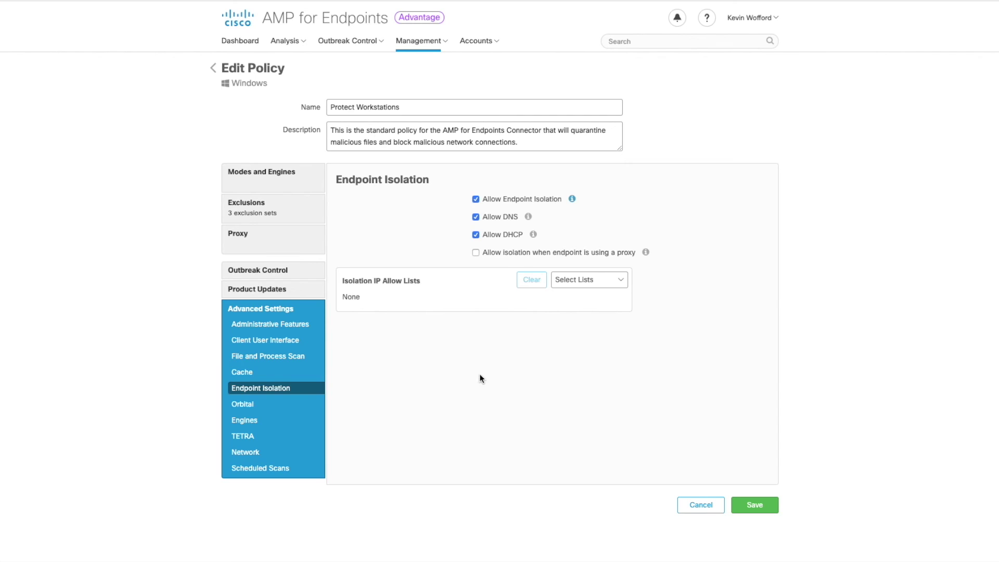
{"action": "left_click", "coordinate": [624, 280]}
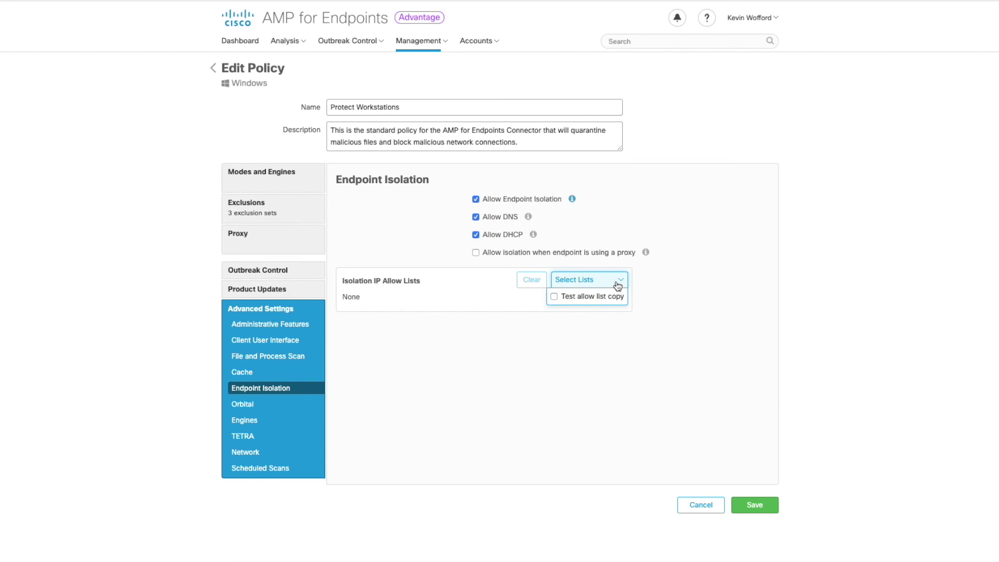
{"action": "left_click", "coordinate": [619, 285]}
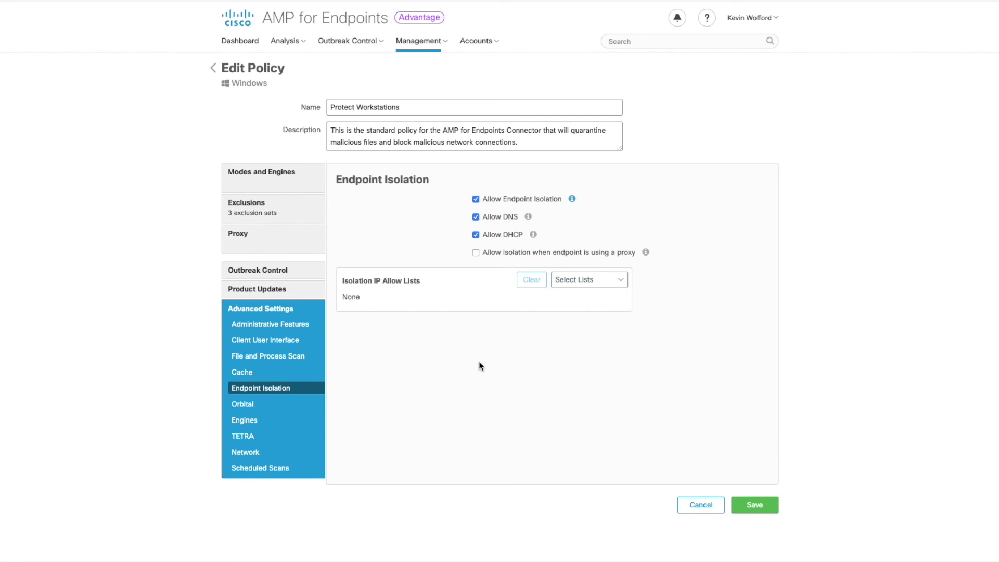
{"action": "left_click", "coordinate": [260, 406]}
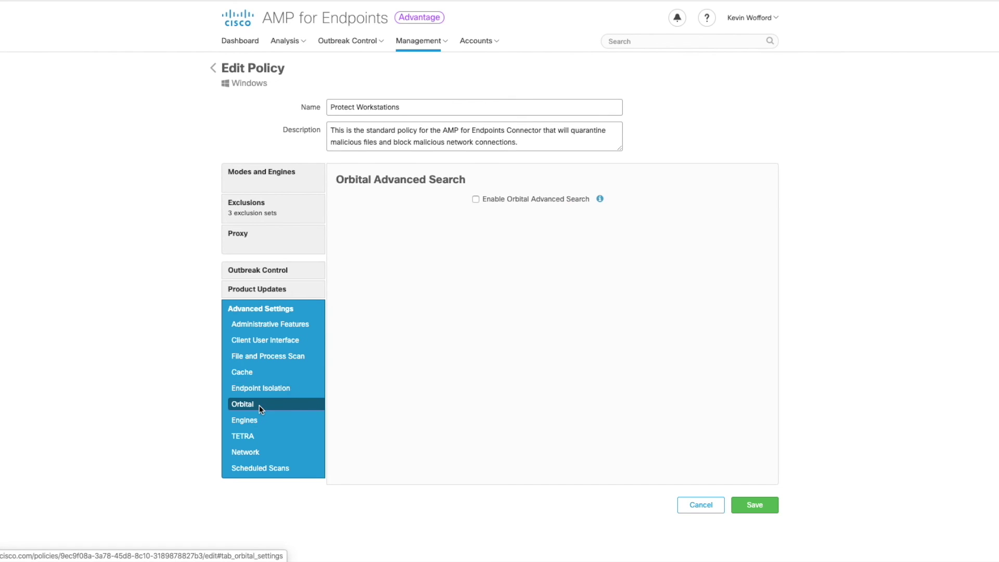
{"action": "left_click", "coordinate": [477, 199]}
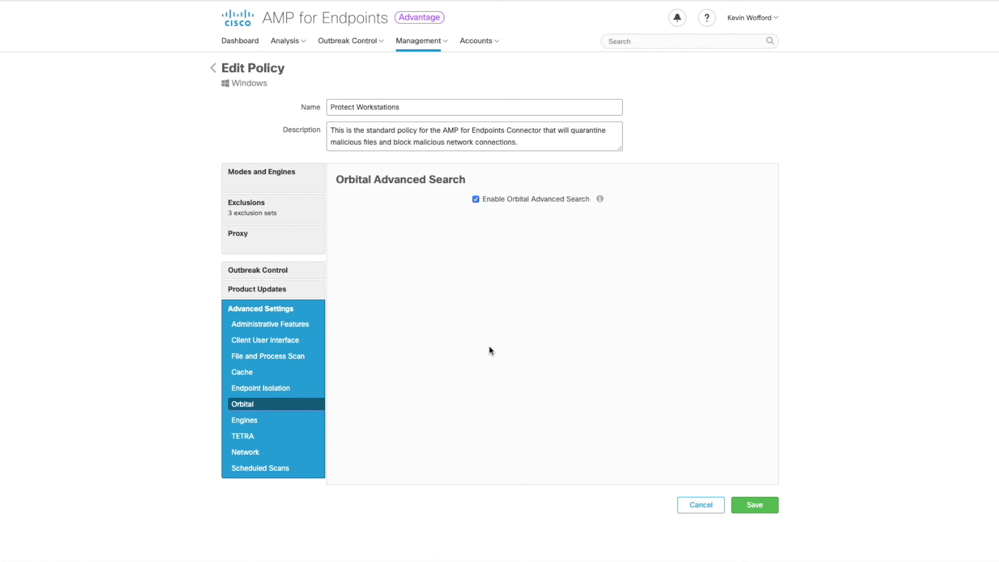
Enable Terminate and Quarantine in Advanced Settings Network, then save the Protect Workstations policy
{"action": "left_click", "coordinate": [269, 453]}
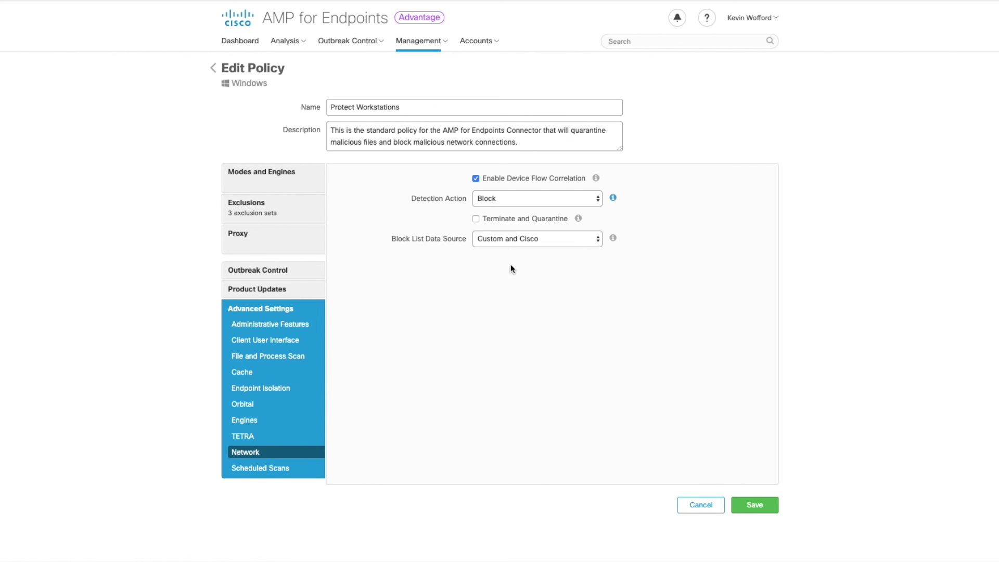
{"action": "left_click", "coordinate": [477, 219]}
{"action": "left_click", "coordinate": [776, 515]}
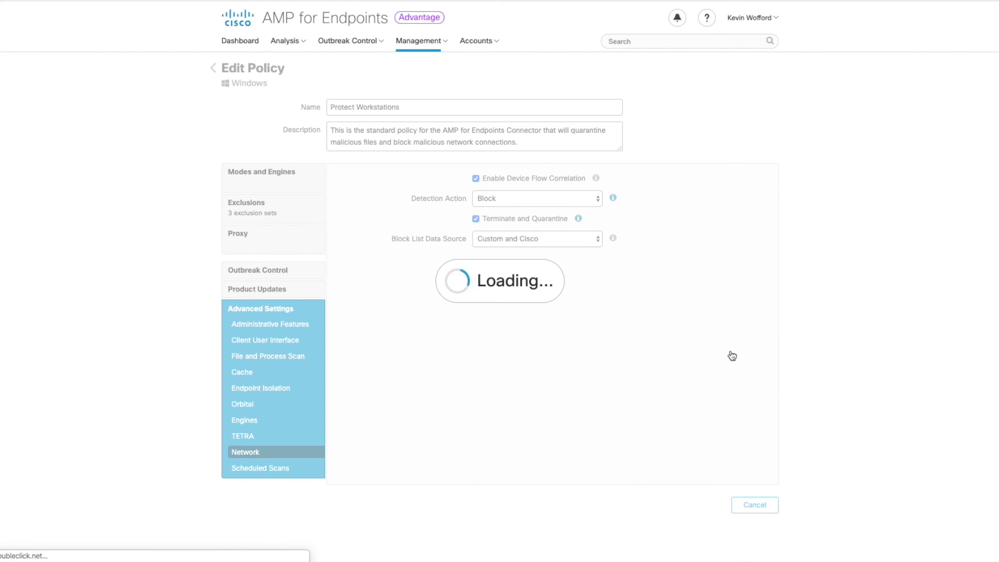